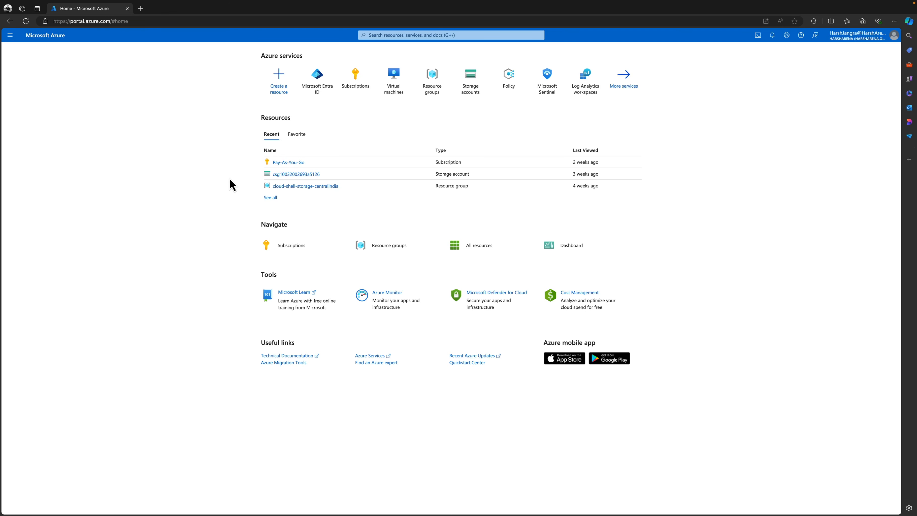
View the External Identities collaboration settings in Microsoft Entra ID, then return to the HarshArena overview
{"action": "mouse_move", "coordinate": [327, 92]}
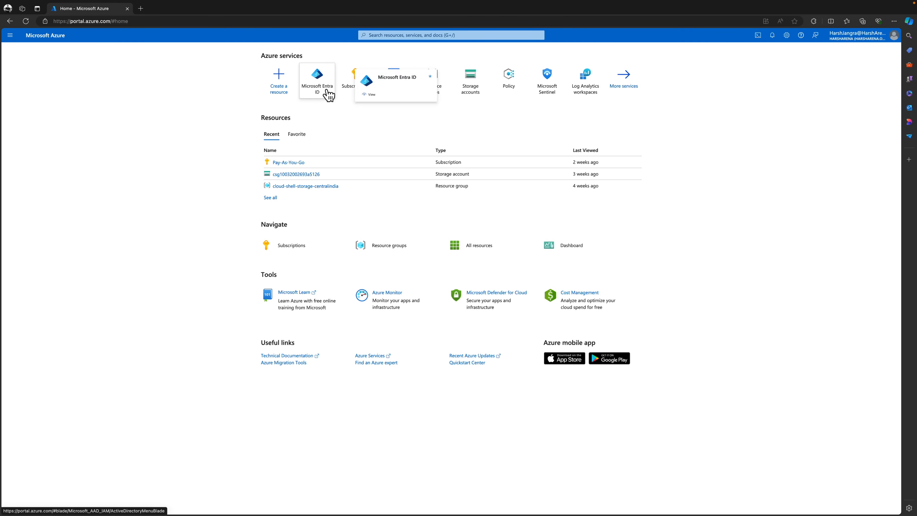
{"action": "left_click", "coordinate": [327, 92]}
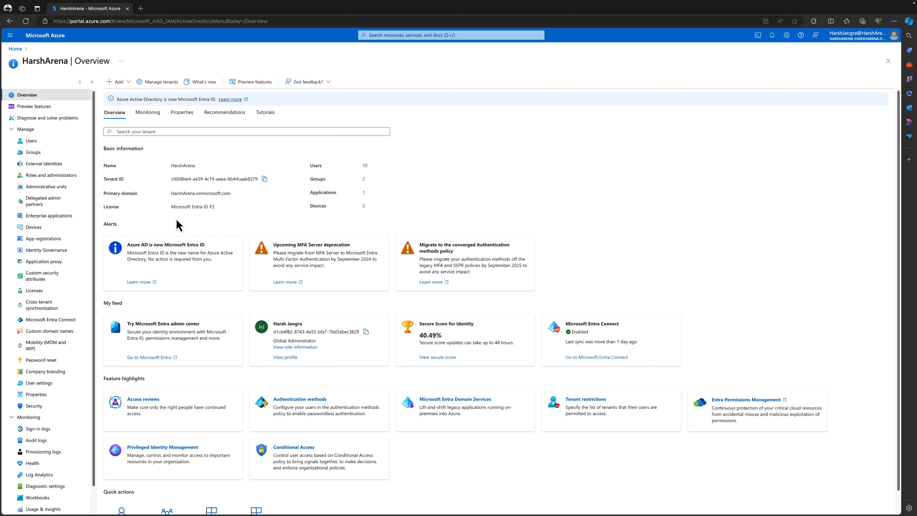
{"action": "left_click", "coordinate": [71, 164]}
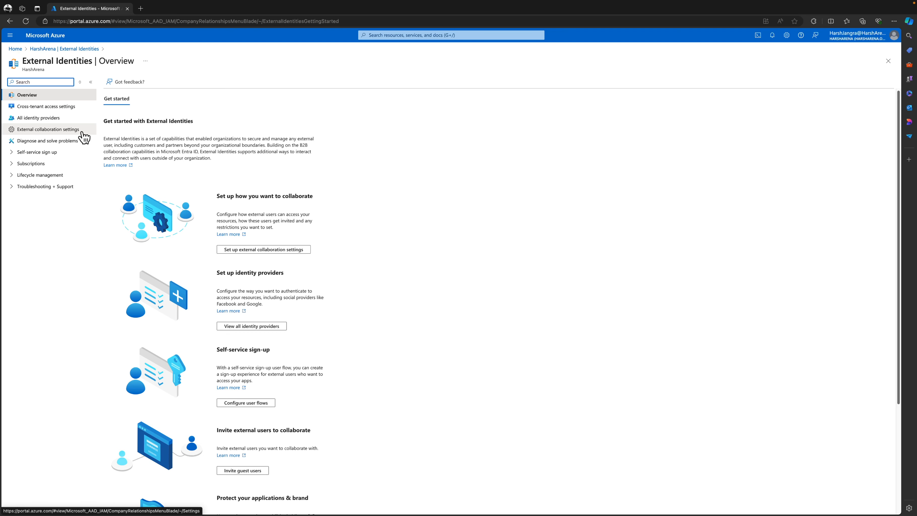
{"action": "left_click", "coordinate": [83, 134]}
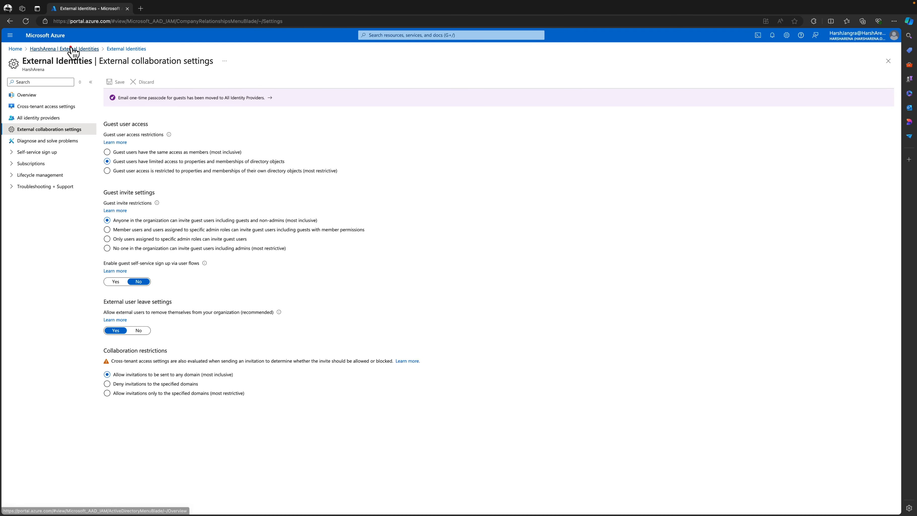
{"action": "left_click", "coordinate": [39, 49]}
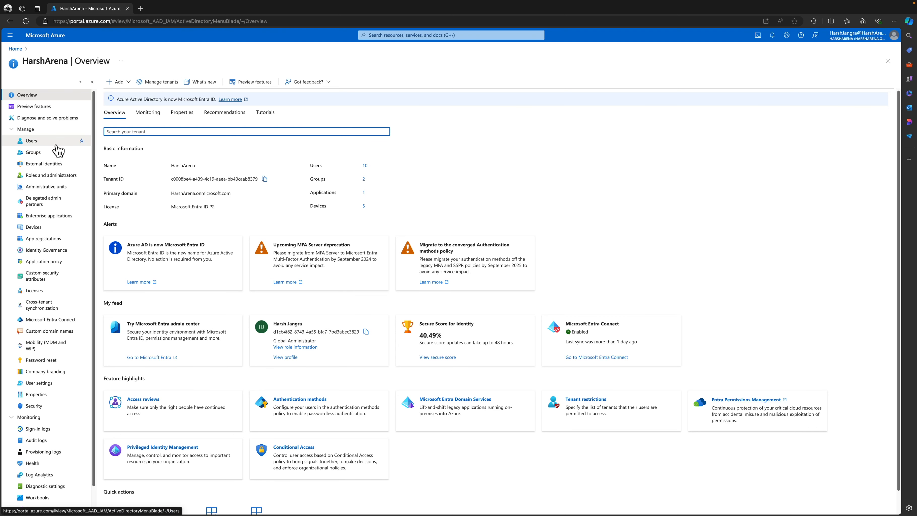
Reach the external collaboration settings again through Users and User settings
{"action": "left_click", "coordinate": [57, 145]}
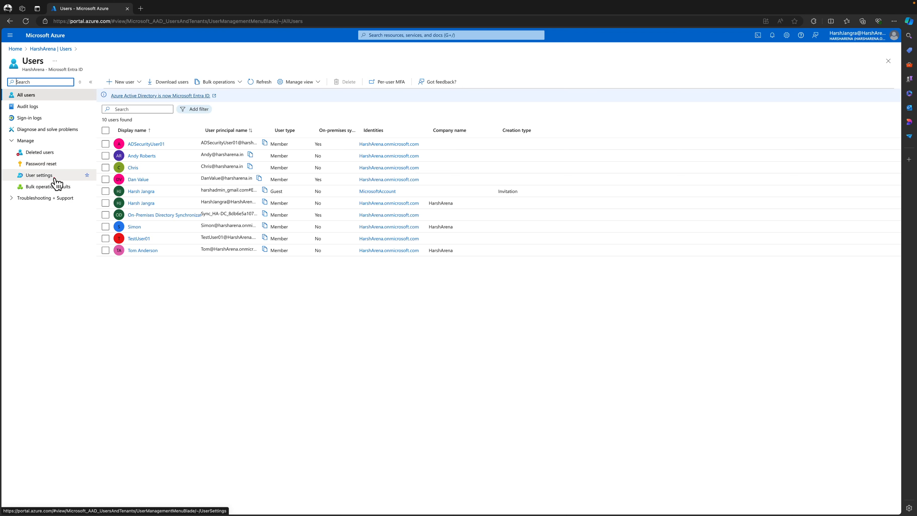
{"action": "left_click", "coordinate": [55, 178]}
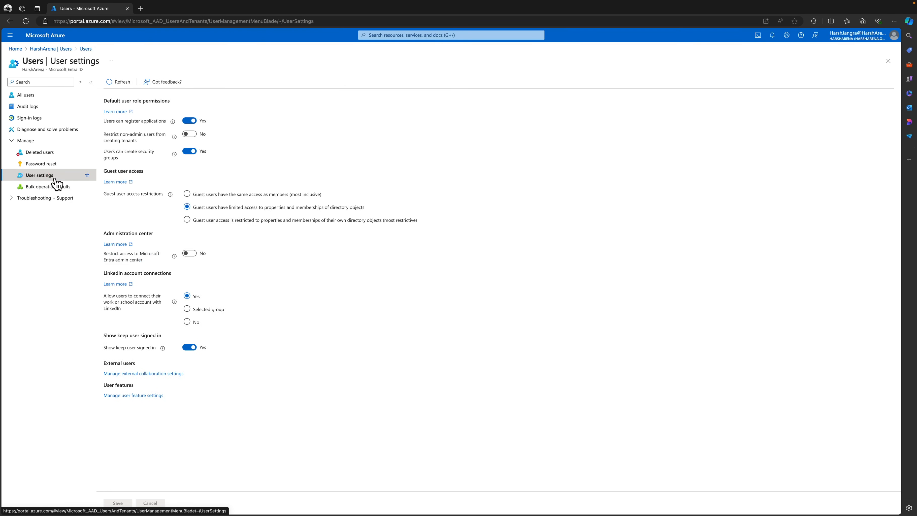
{"action": "left_click", "coordinate": [182, 375]}
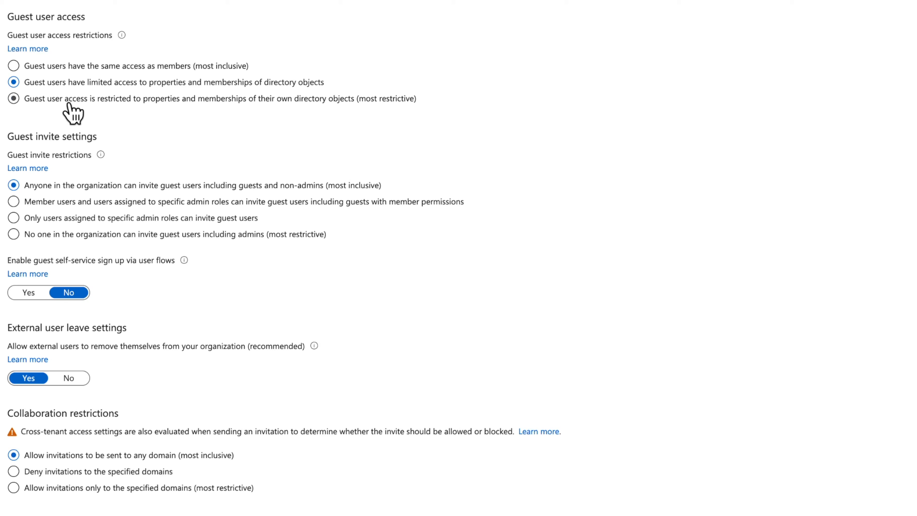
Keep guest access at limited directory access and let only specific admin roles invite guests
{"action": "left_click", "coordinate": [68, 103]}
{"action": "left_click", "coordinate": [73, 84]}
{"action": "left_click", "coordinate": [149, 204]}
{"action": "left_click", "coordinate": [136, 219]}
{"action": "left_click", "coordinate": [32, 299]}
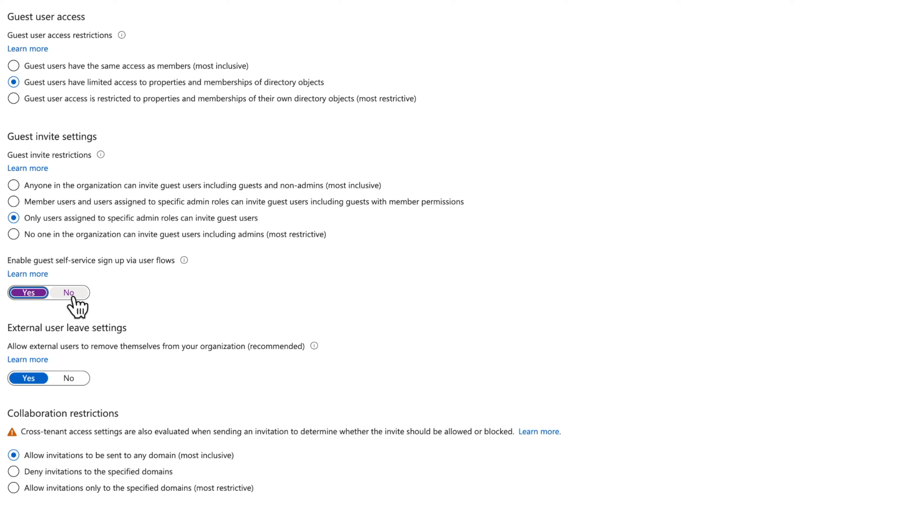
{"action": "left_click", "coordinate": [73, 297]}
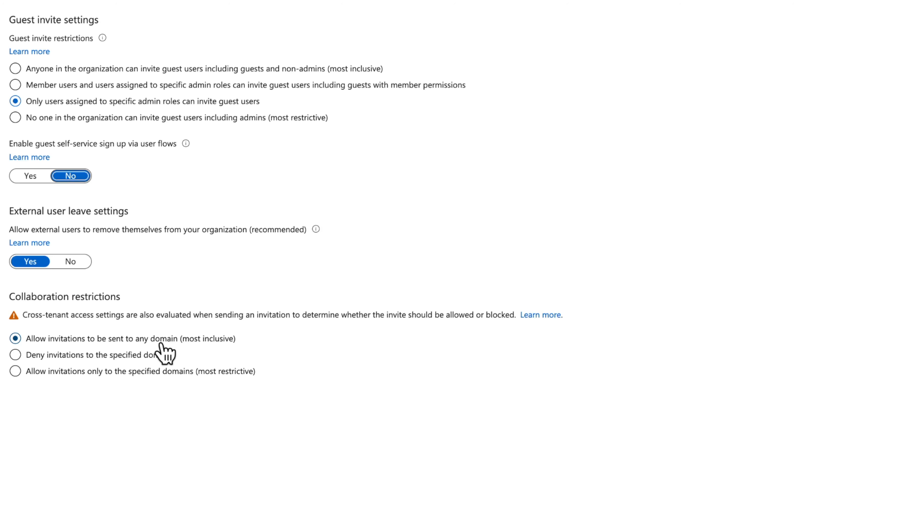
Leave collaboration restrictions on 'Allow invitations to be sent to any domain' and return to Microsoft Entra ID
{"action": "left_click", "coordinate": [130, 354]}
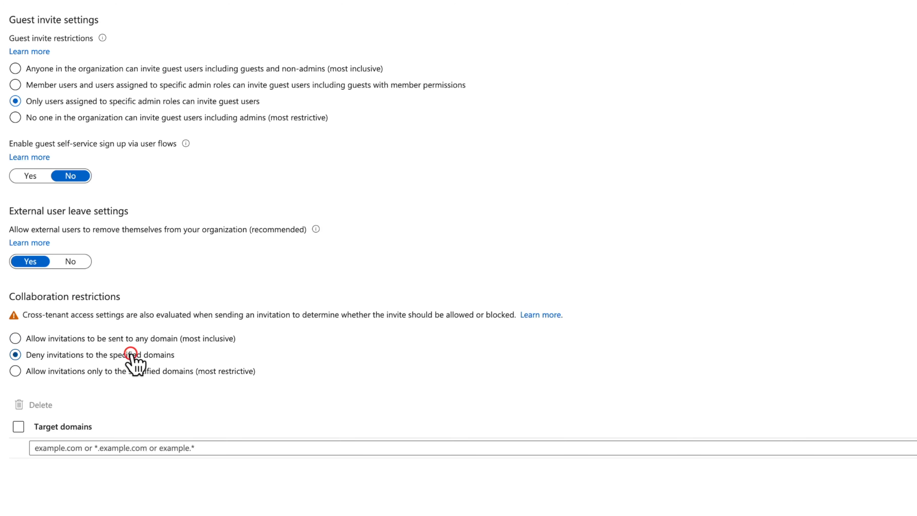
{"action": "left_click", "coordinate": [128, 372]}
{"action": "left_click", "coordinate": [135, 342]}
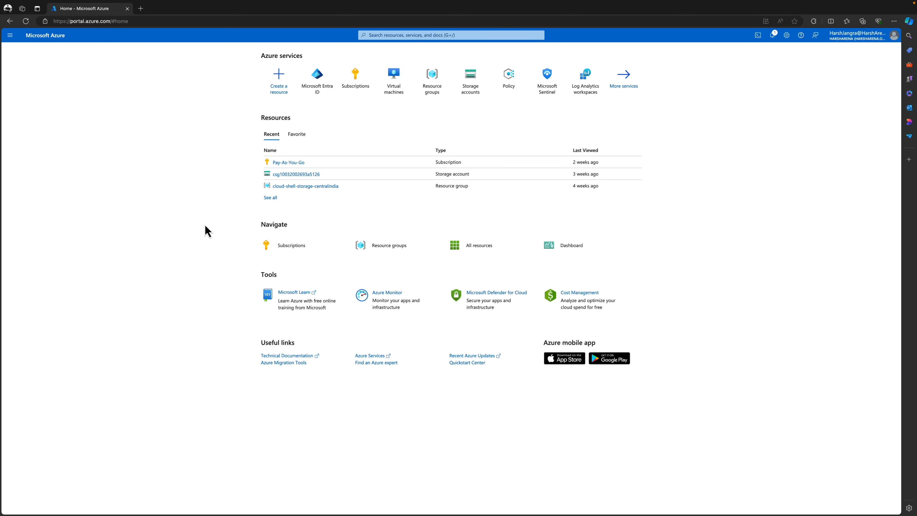
{"action": "left_click", "coordinate": [324, 90]}
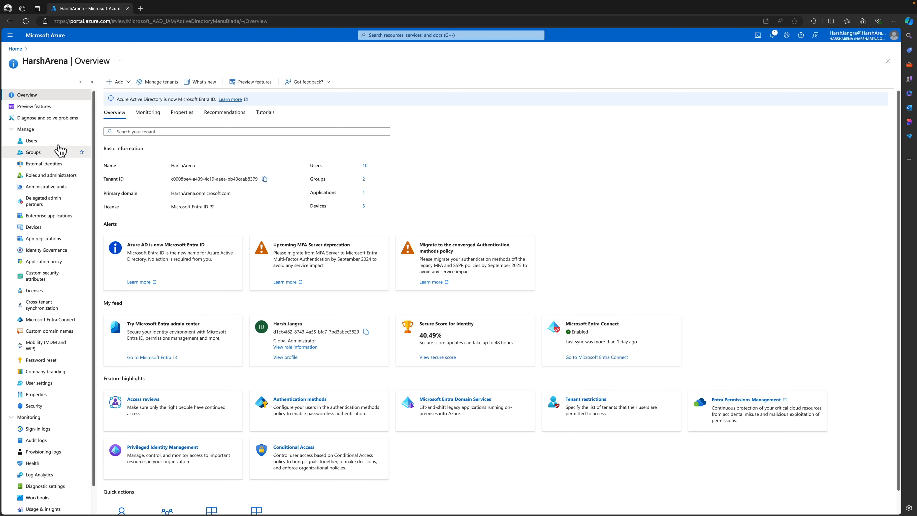
From the All users list, choose New user > Invite external user
{"action": "left_click", "coordinate": [52, 141]}
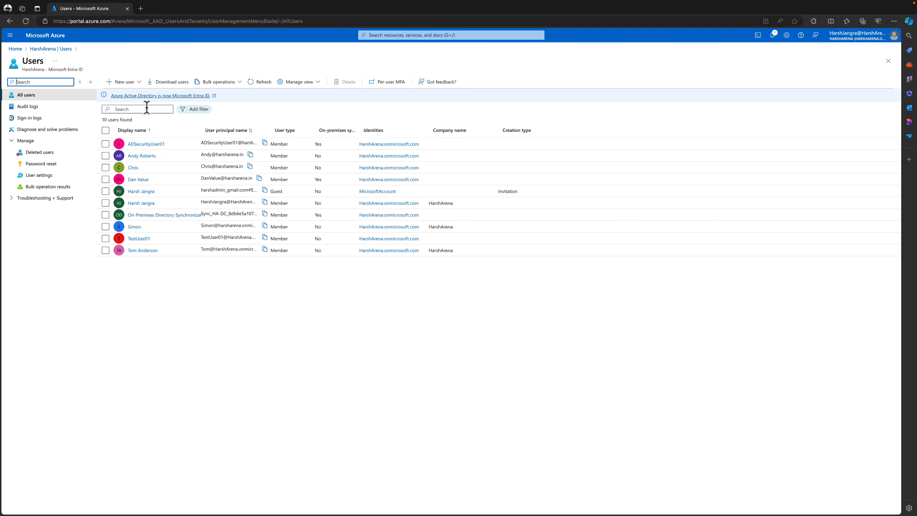
{"action": "left_click", "coordinate": [140, 83]}
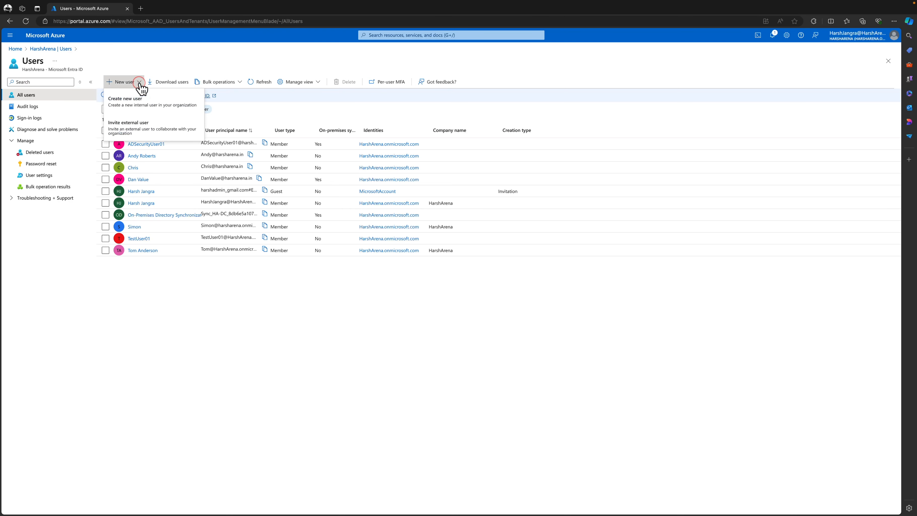
{"action": "left_click", "coordinate": [181, 137]}
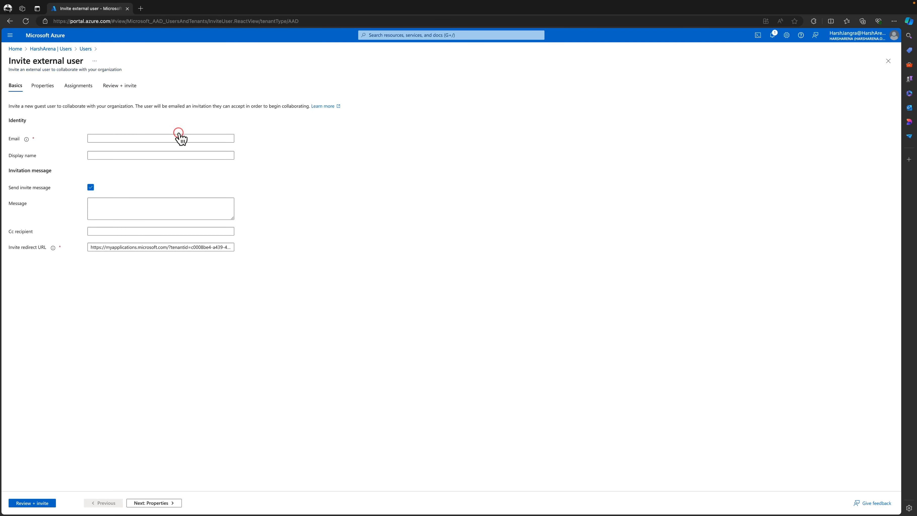
Enter the guest's e-mail address and display name in the invitation form
{"action": "left_click", "coordinate": [159, 139]}
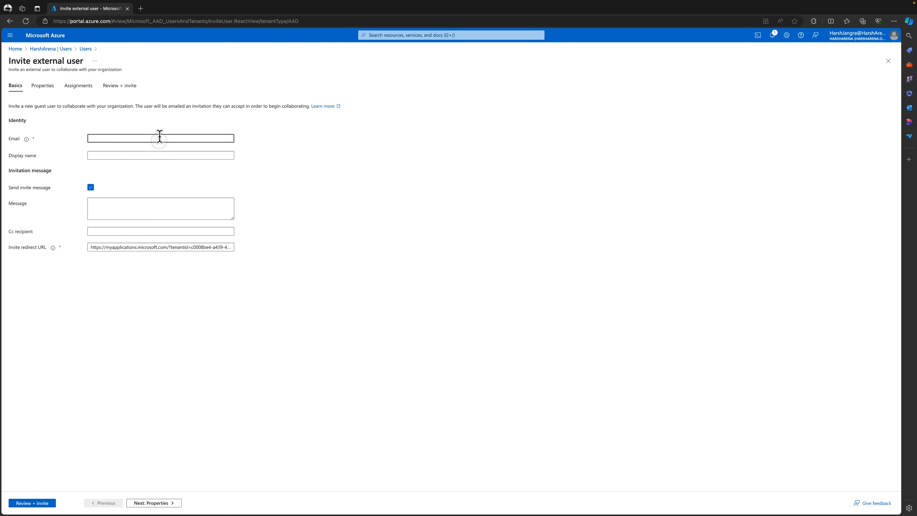
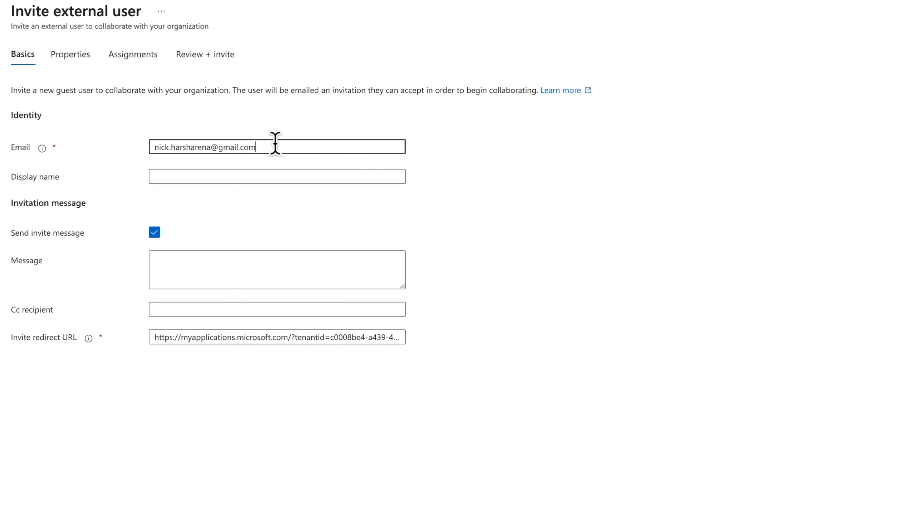
{"action": "left_click", "coordinate": [291, 174]}
{"action": "type", "text": "Nick"}
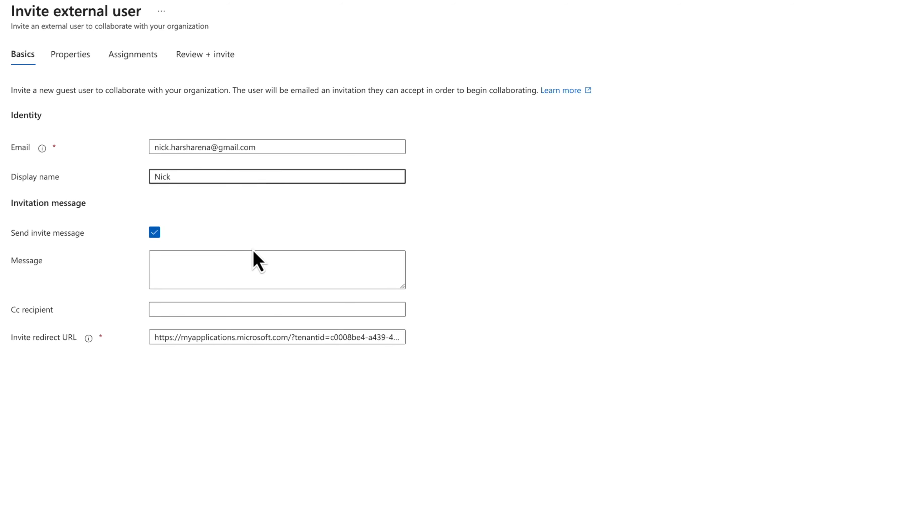
{"action": "left_click", "coordinate": [245, 269]}
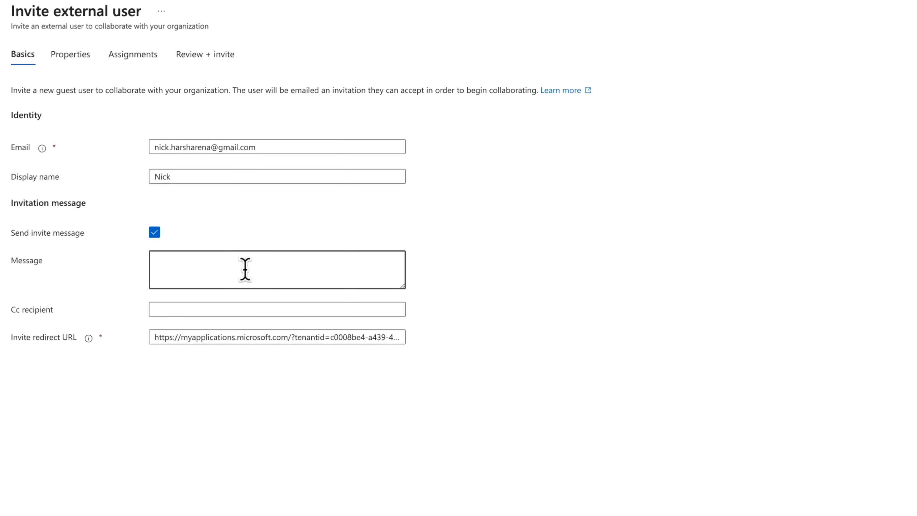
Write a message: 'As discussed, we need to work on a project. Kindly accept the invitation and work on the application'
{"action": "type", "text": "As discussed, we need to work on a pr"}
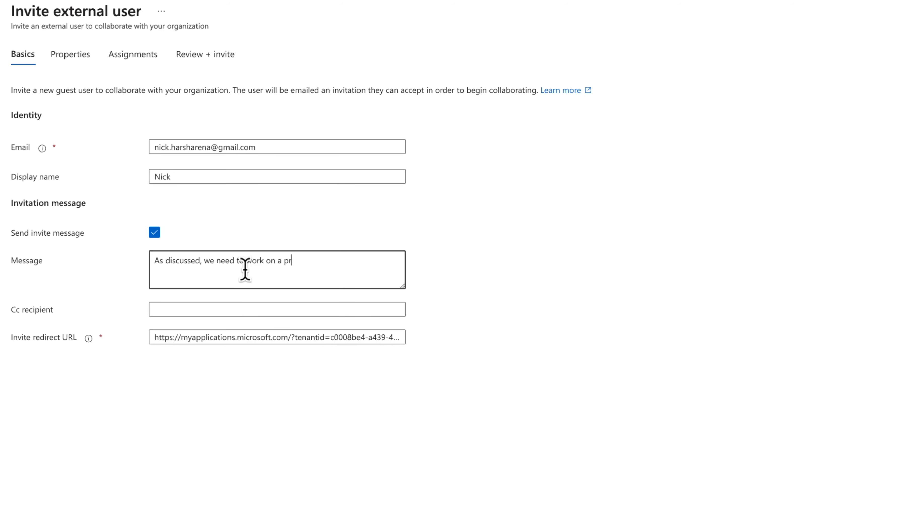
{"action": "type", "text": "oject. Kindly accept the i"}
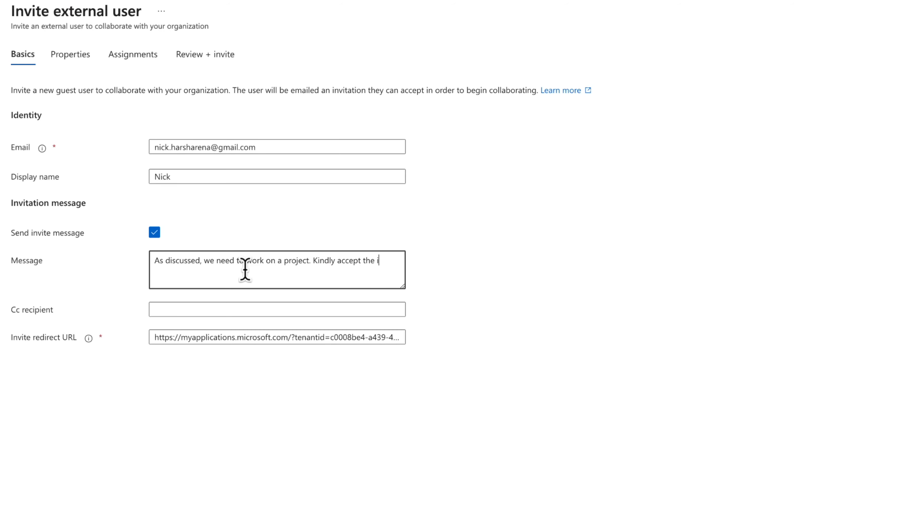
{"action": "type", "text": "nvitation and work on the applica"}
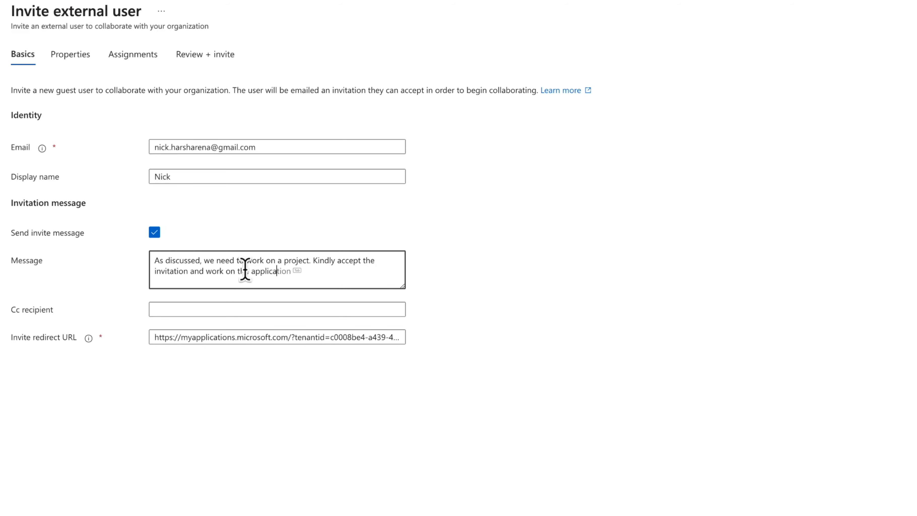
{"action": "type", "text": "tion"}
{"action": "left_click", "coordinate": [151, 337]}
{"action": "left_click_drag", "start_coordinate": [154, 337], "coordinate": [398, 337]}
{"action": "right_click", "coordinate": [397, 337]}
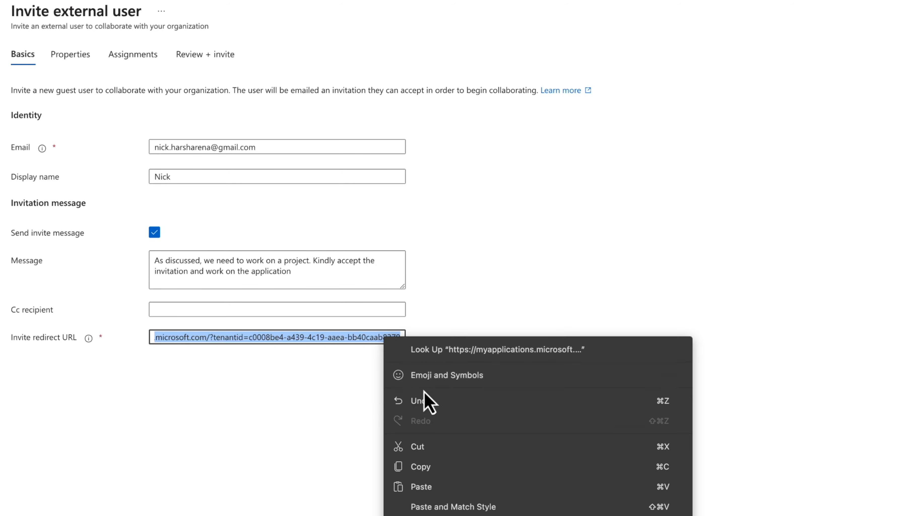
{"action": "left_click", "coordinate": [420, 468]}
{"action": "left_click", "coordinate": [370, 447]}
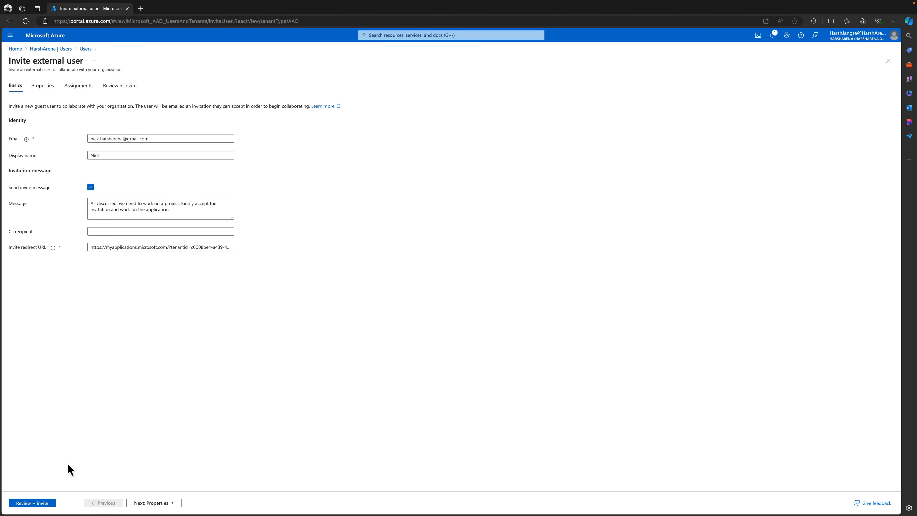
{"action": "left_click", "coordinate": [88, 50]}
Discard the unsaved invitation, widen the User principal name column, and open the guest user's profile
{"action": "left_click", "coordinate": [518, 61]}
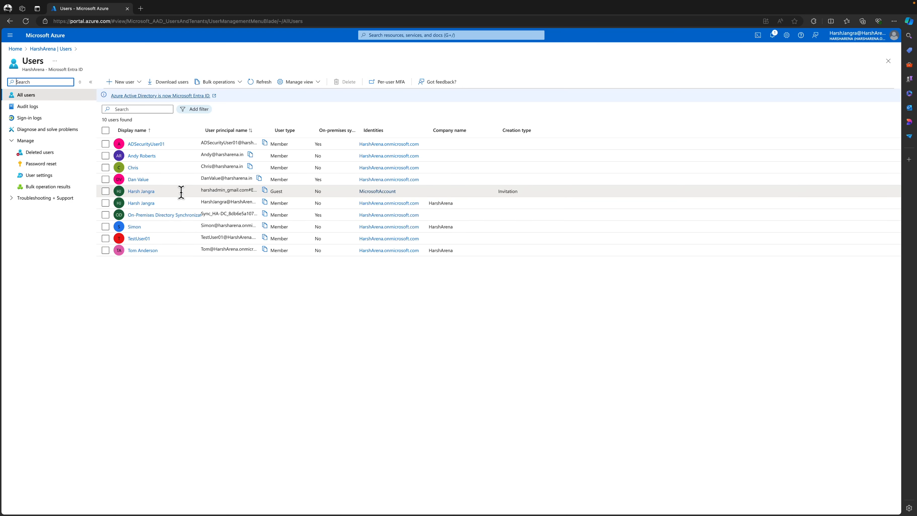
{"action": "left_click_drag", "start_coordinate": [269, 127], "coordinate": [324, 126]}
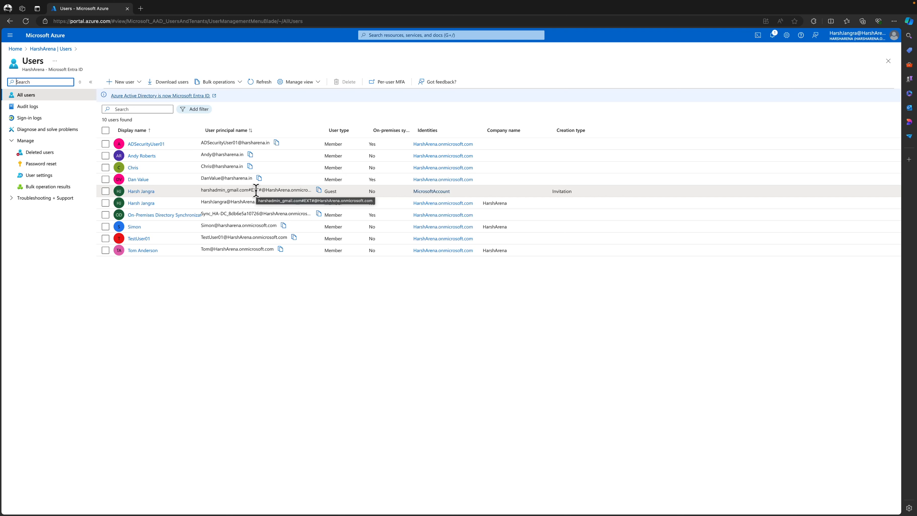
{"action": "left_click", "coordinate": [148, 195]}
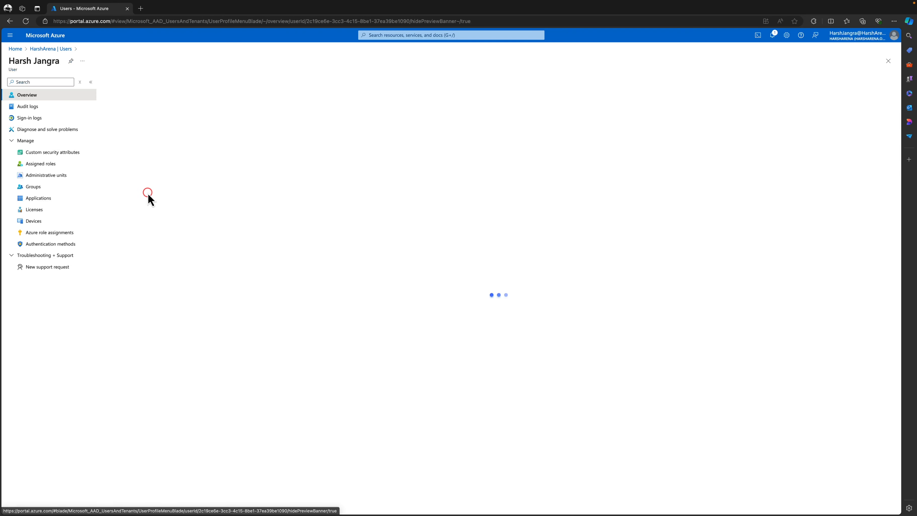